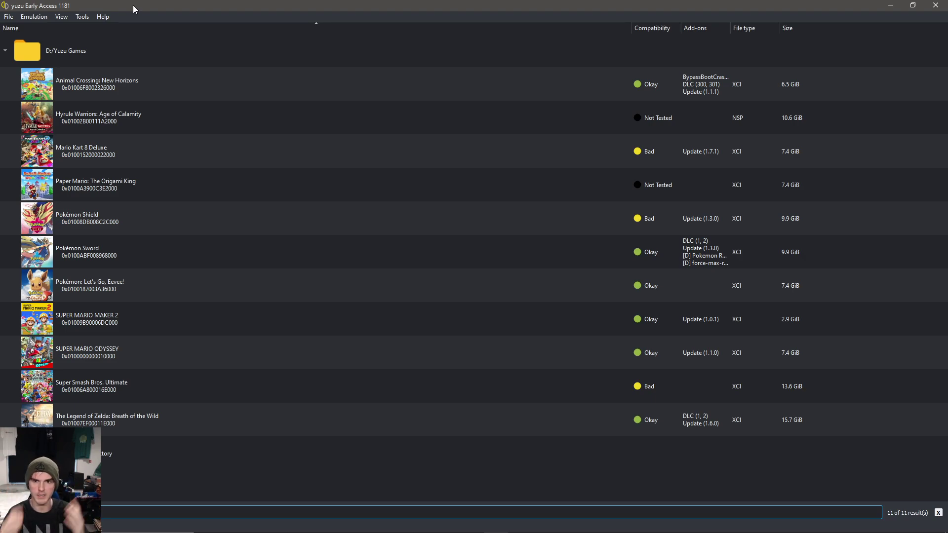
Browse to the Yuzu Games folder on drive D as a new game directory, then cancel the selection.
left_click(92, 466)
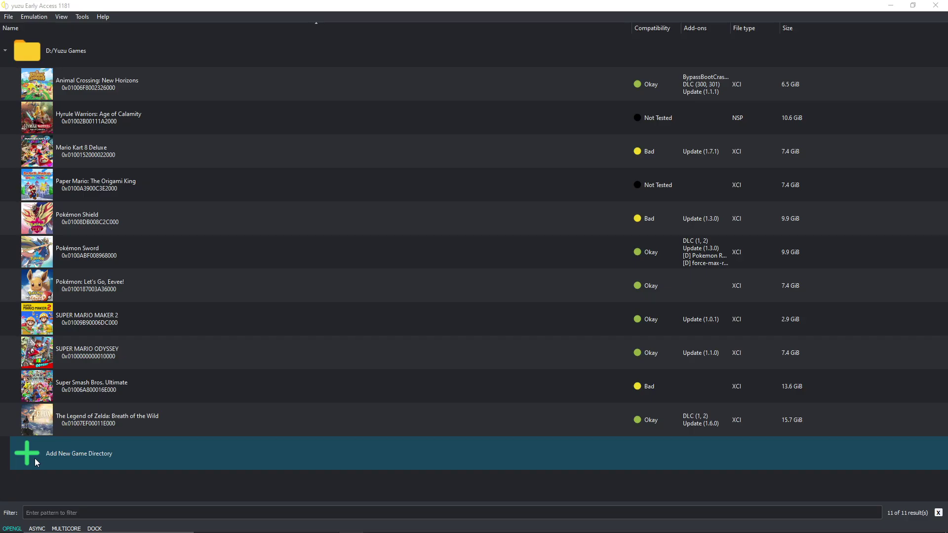
double_click(34, 458)
double_click(292, 457)
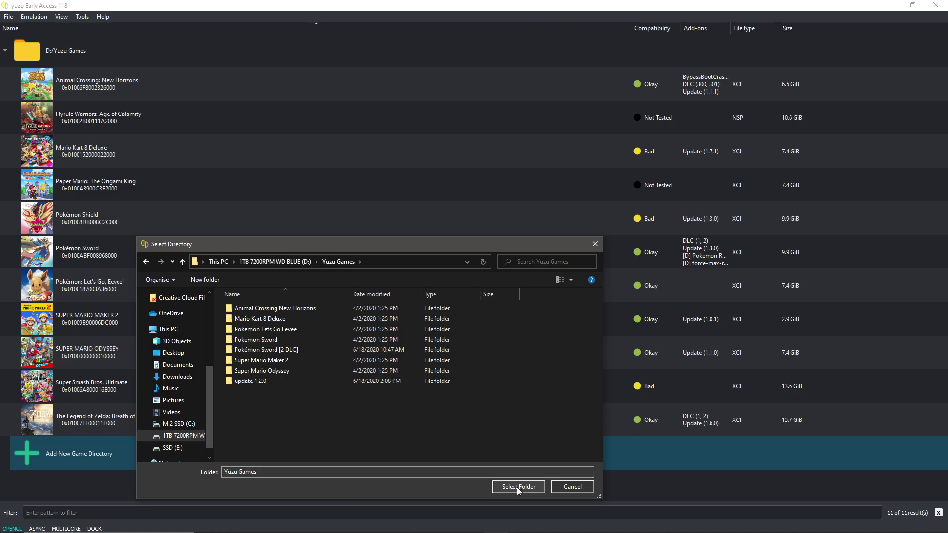
left_click(595, 245)
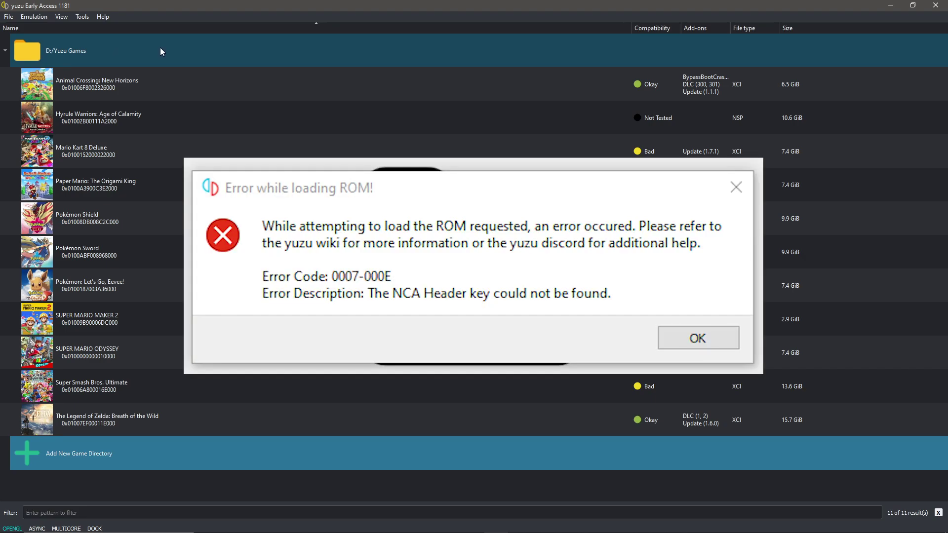
Open the yuzu data folder and go into its keys folder.
left_click(9, 16)
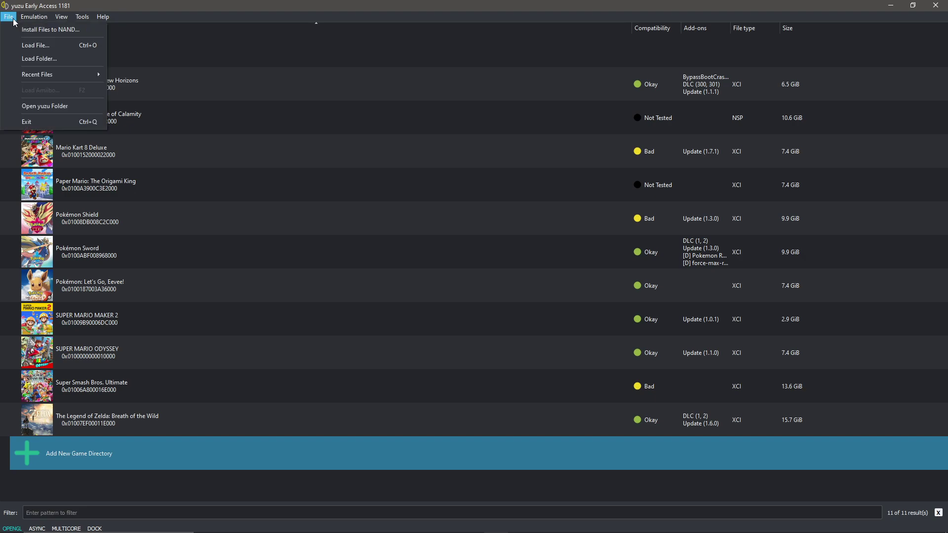
left_click(72, 106)
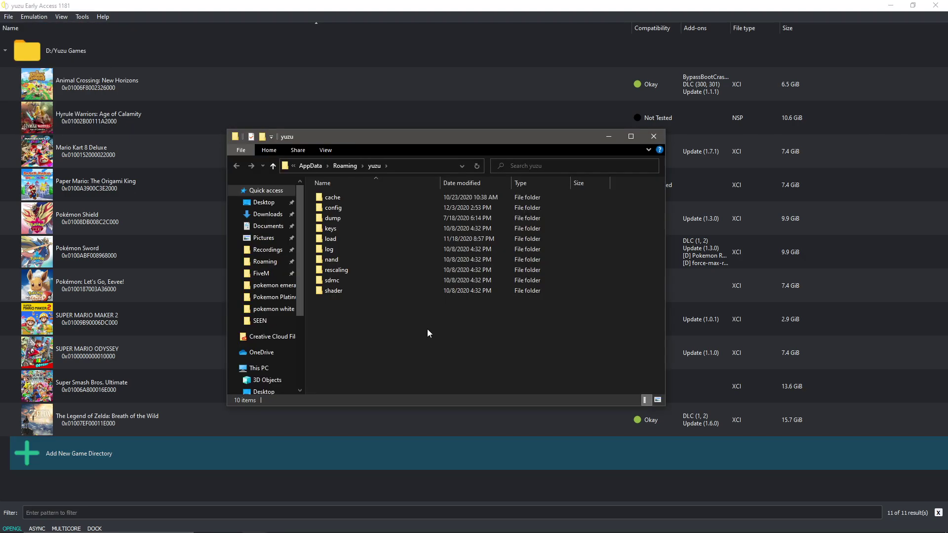
left_click_drag(386, 319, 334, 196)
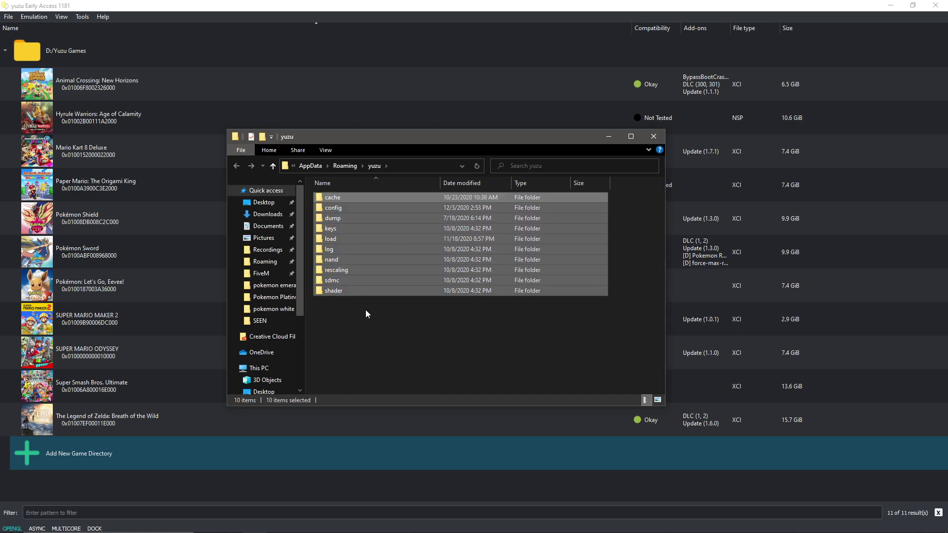
left_click(372, 341)
left_click(332, 229)
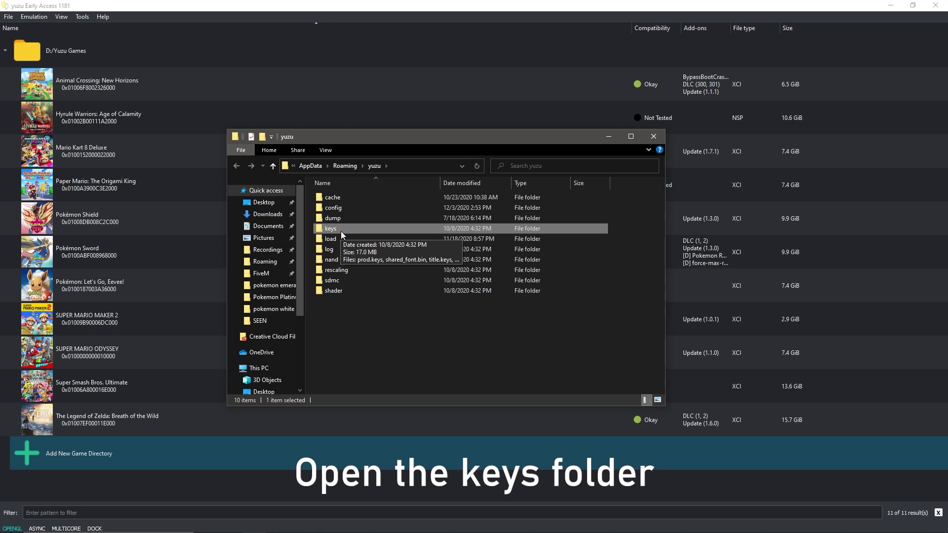
double_click(341, 230)
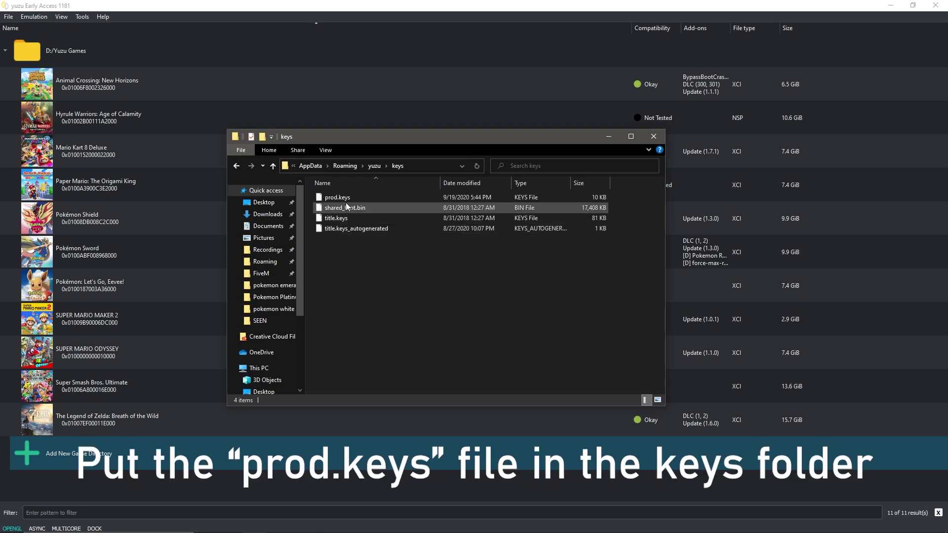
Check the keys folder for prod.keys and the other key files, and close the folder window.
left_click(344, 198)
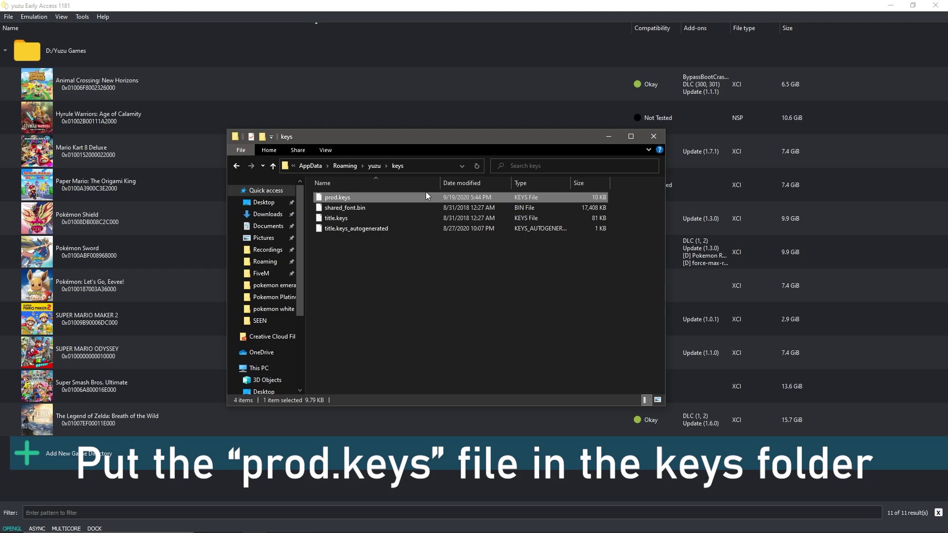
left_click_drag(364, 242, 333, 210)
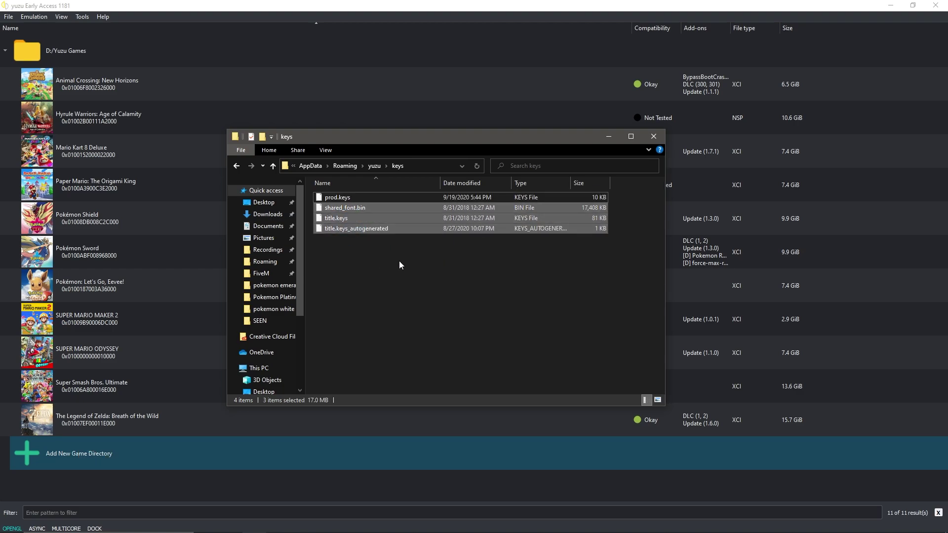
left_click(398, 261)
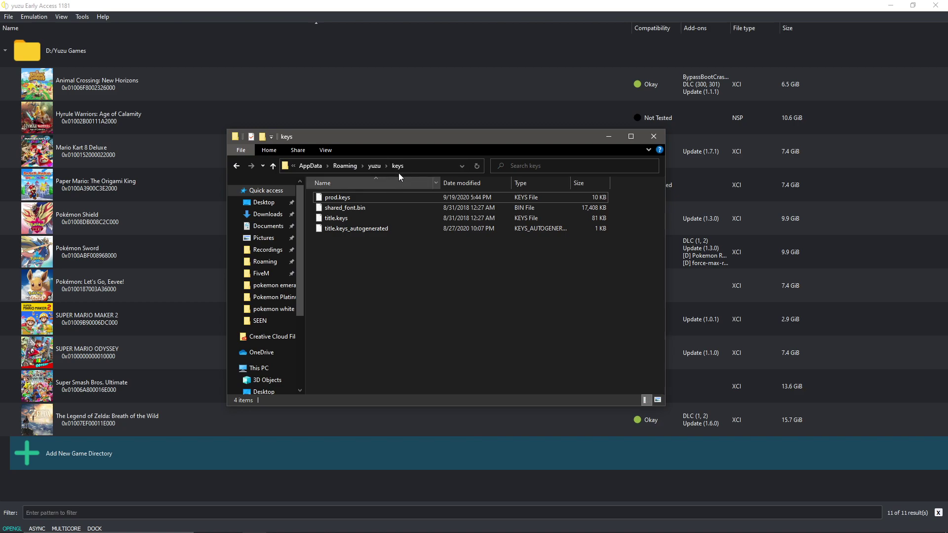
left_click(654, 137)
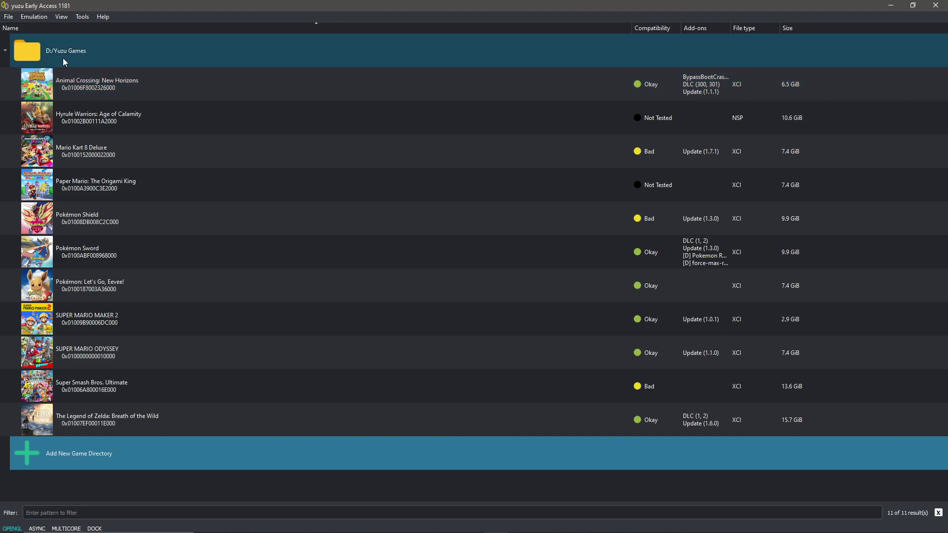
Check that Scan Subfolders is enabled for the D:/Yuzu Games directory.
right_click(63, 57)
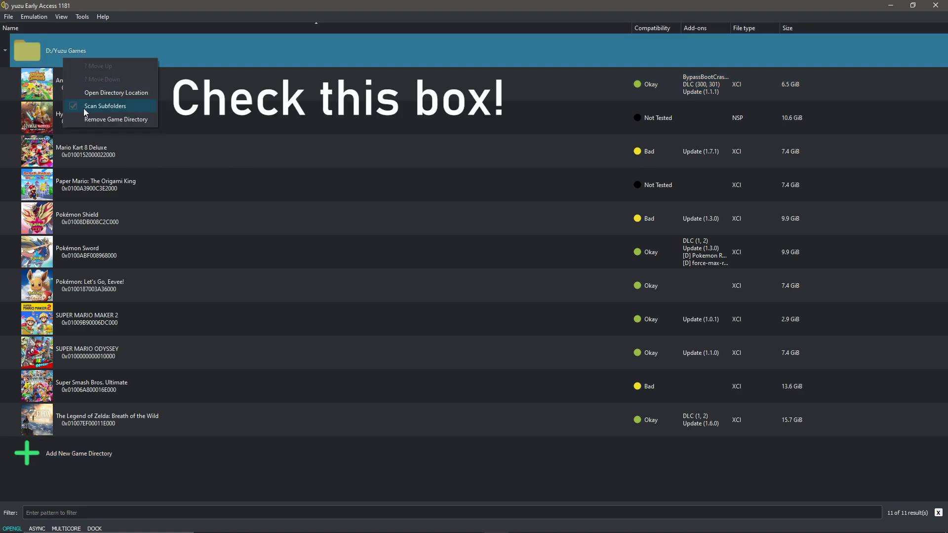
left_click(126, 107)
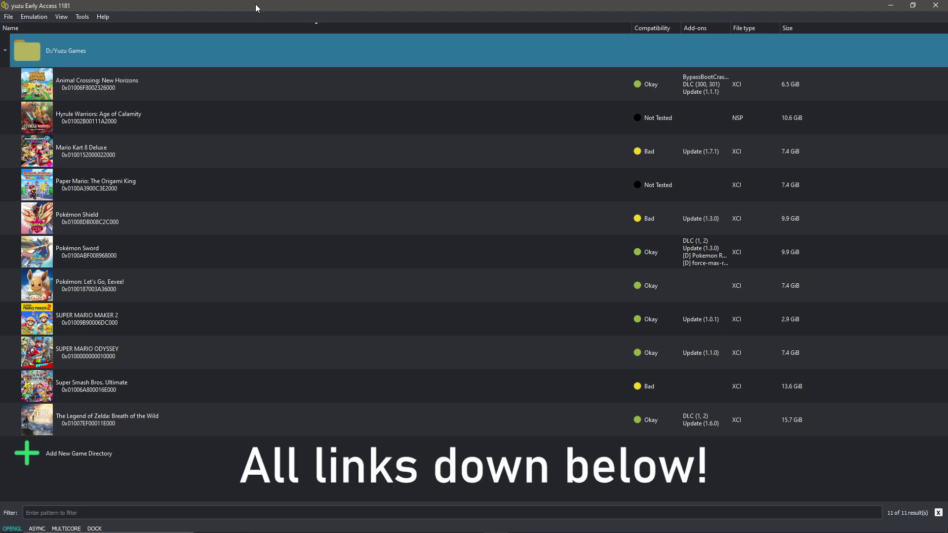
Open the emulator configuration and review the general and UI settings, including the available themes.
left_click(43, 19)
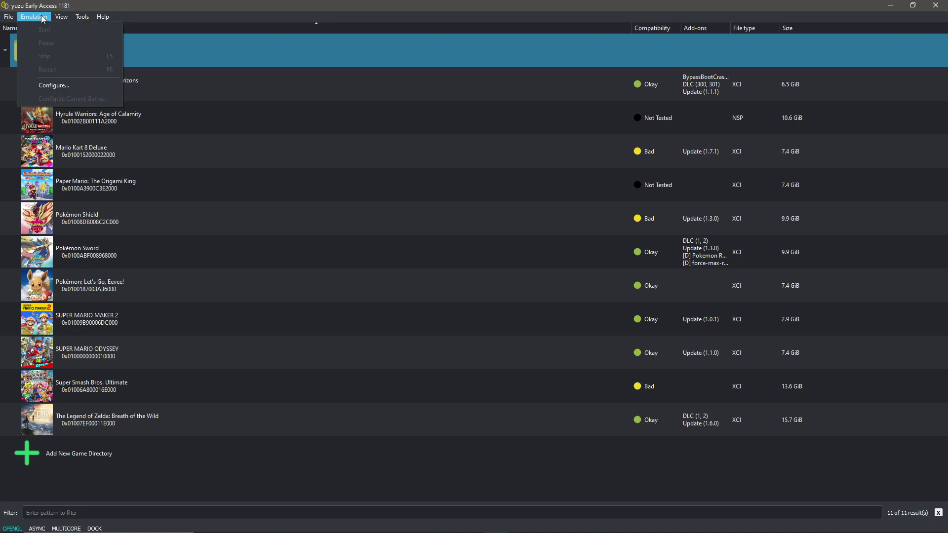
left_click(77, 85)
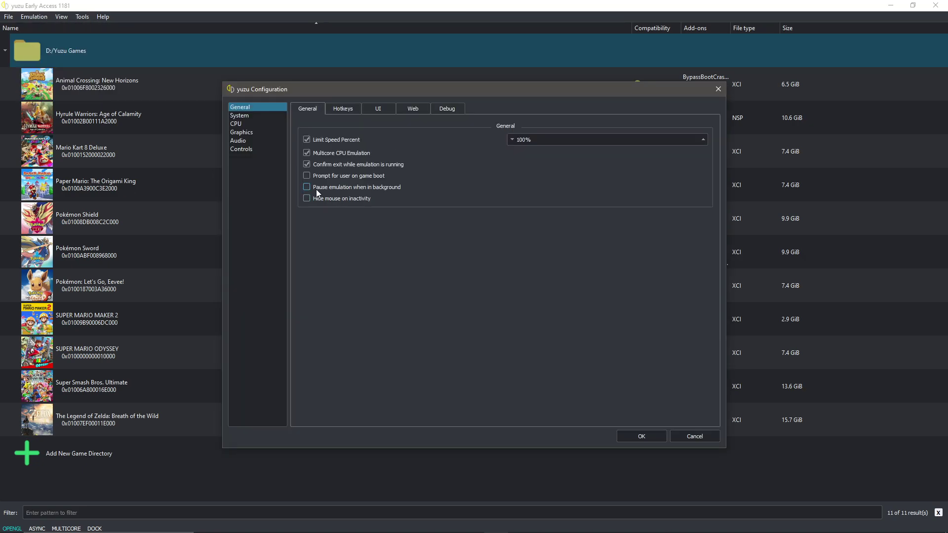
left_click(20, 529)
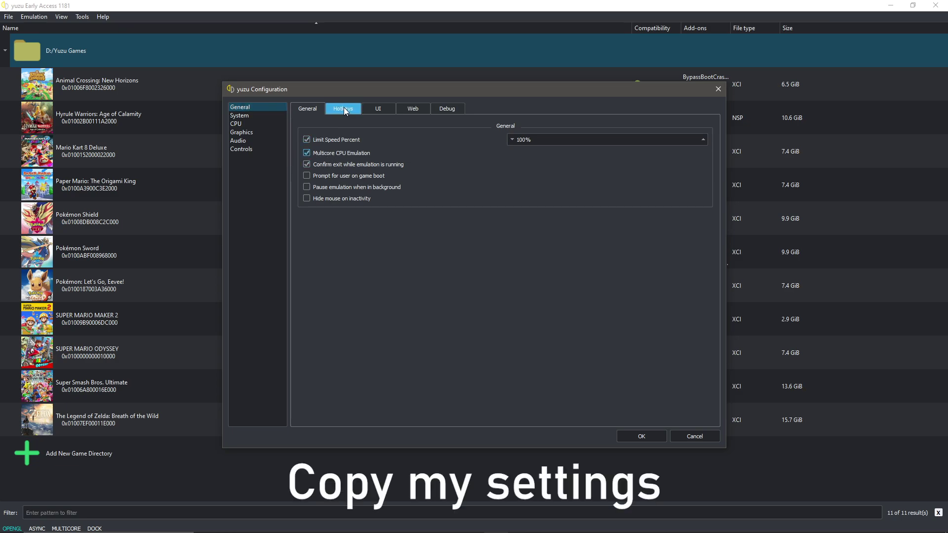
left_click(372, 108)
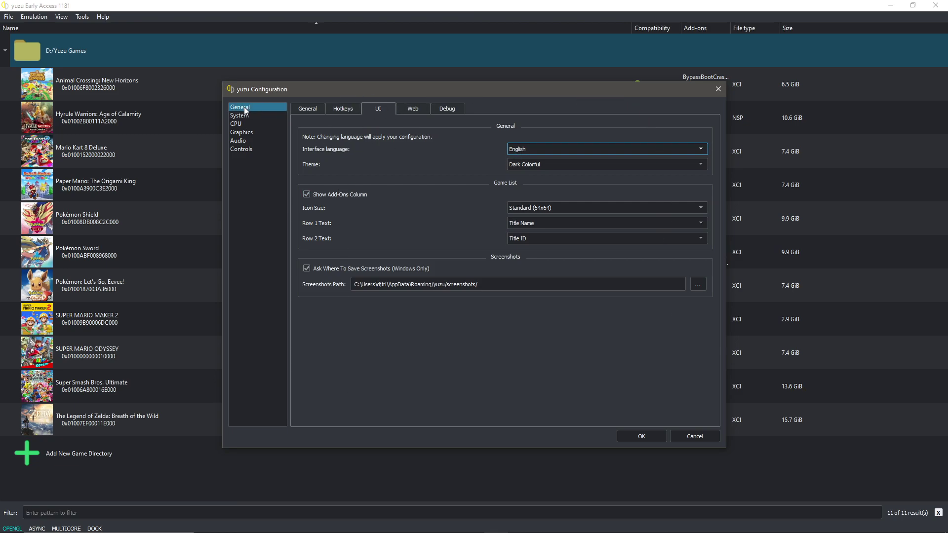
left_click(527, 166)
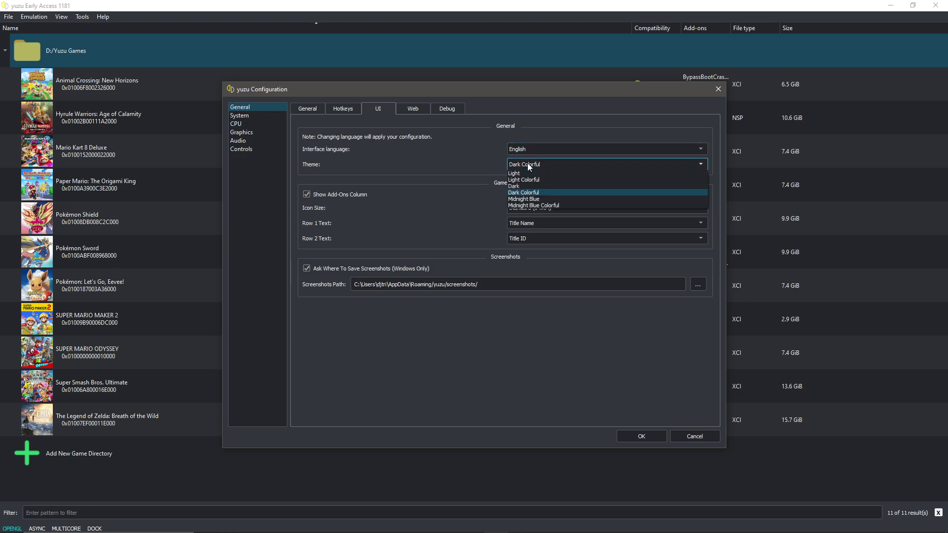
left_click(478, 165)
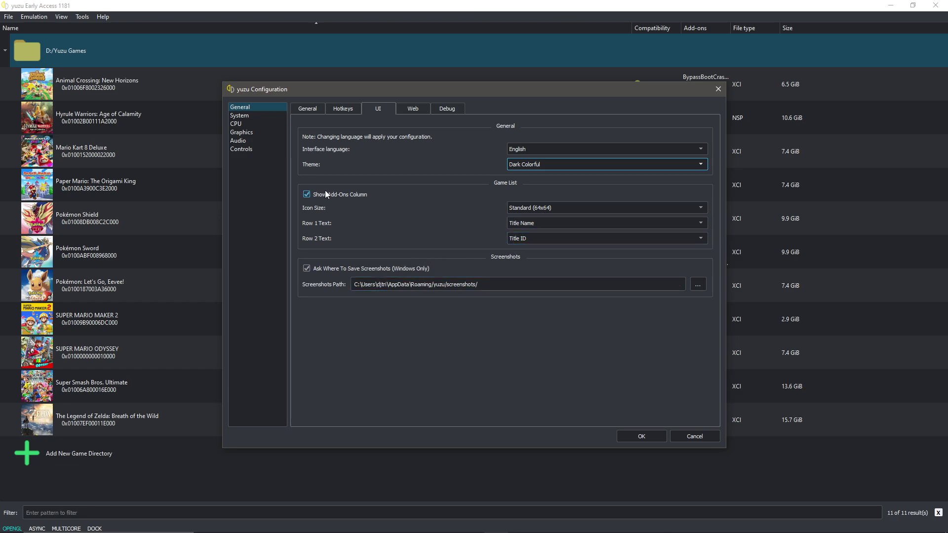
Turn the Custom RTC option on and back off in the system settings.
left_click(268, 117)
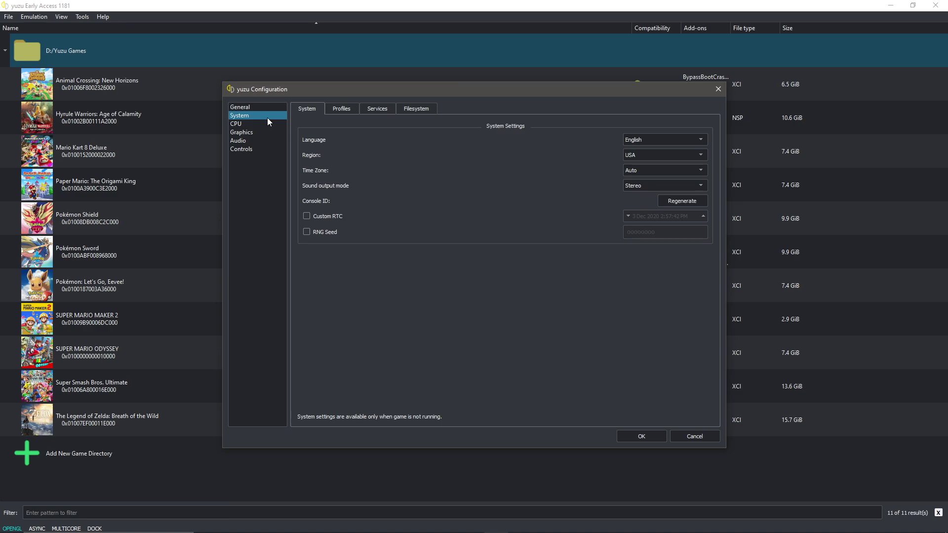
left_click(305, 217)
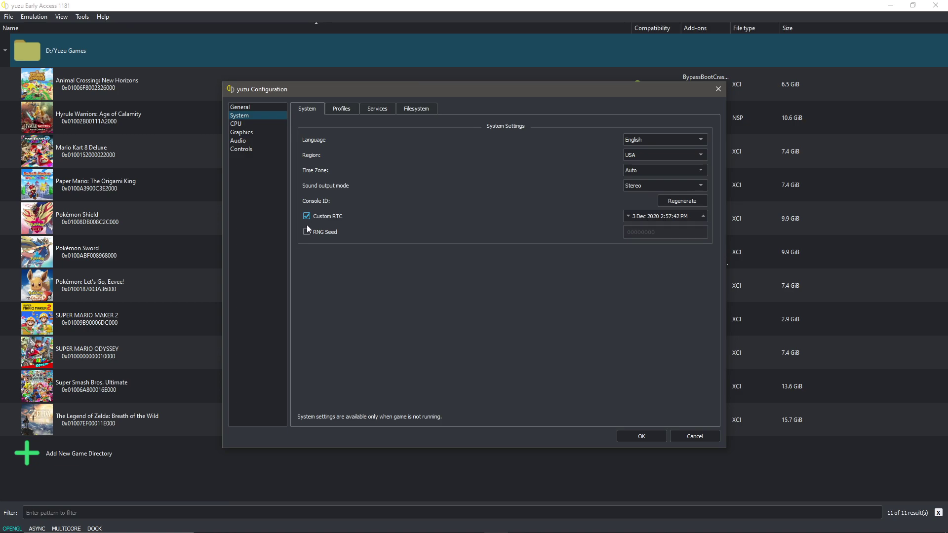
left_click(310, 215)
Review the system profiles, services and filesystem settings, along with the CPU accuracy and debug options.
left_click(348, 108)
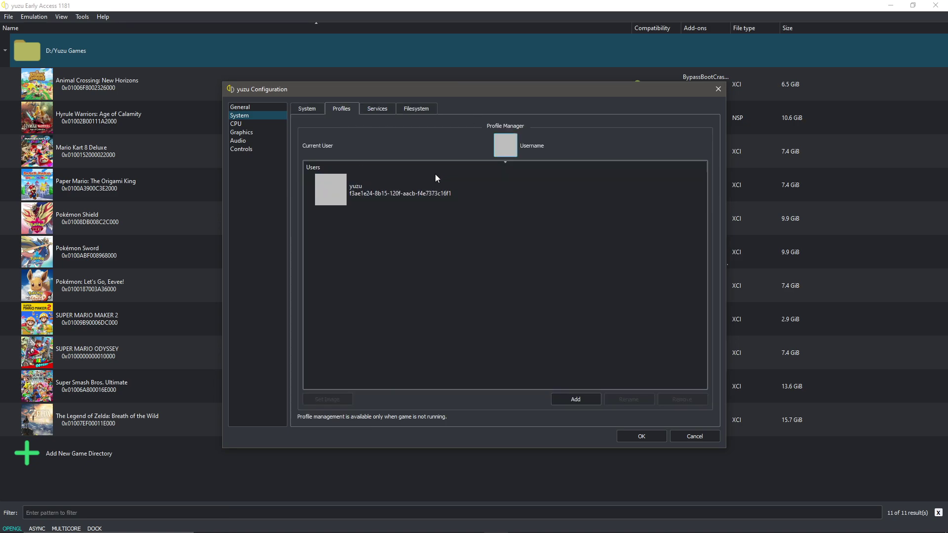
left_click(440, 186)
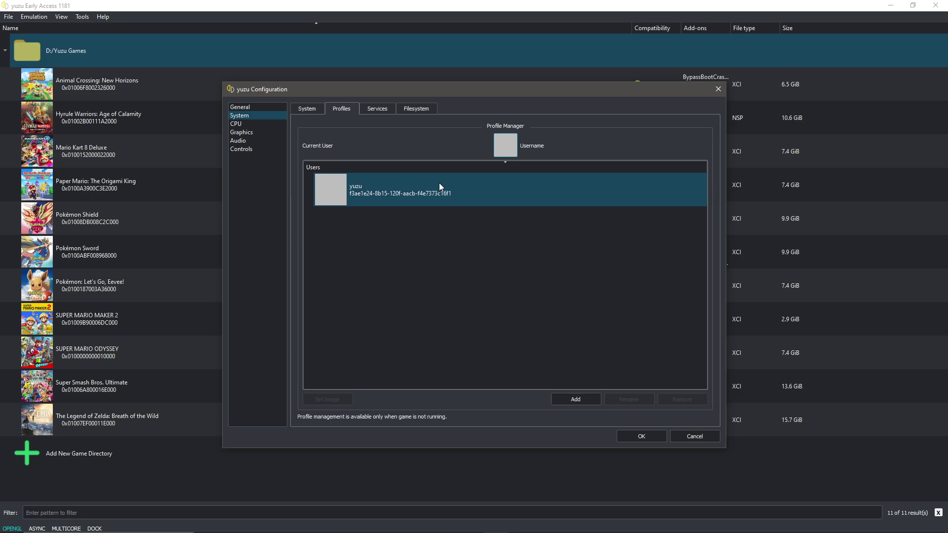
left_click(381, 111)
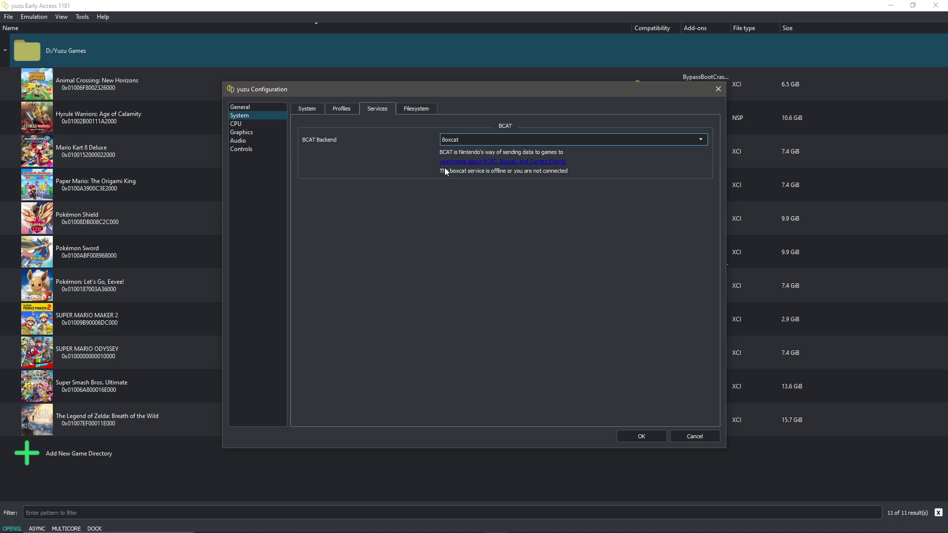
left_click(416, 113)
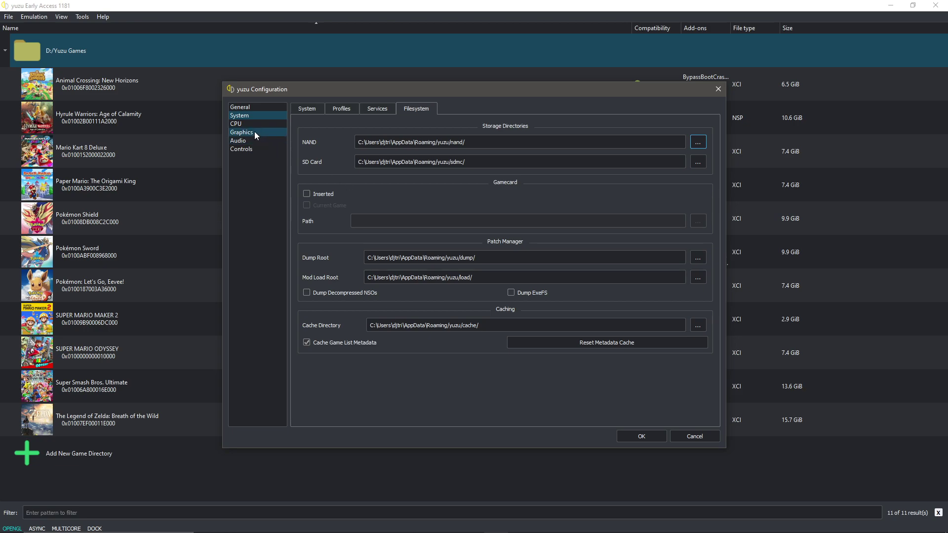
left_click(244, 124)
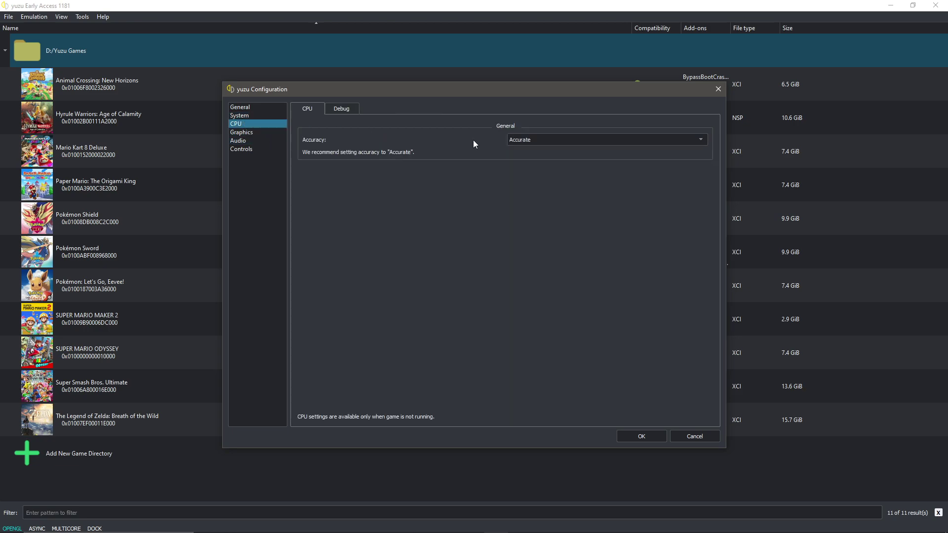
left_click(344, 109)
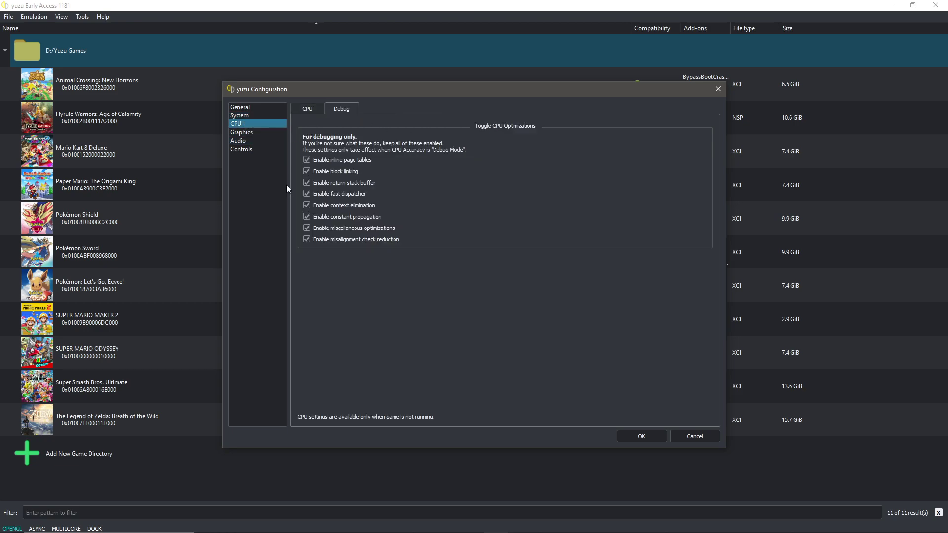
Select OpenGL as the graphics API.
left_click(248, 132)
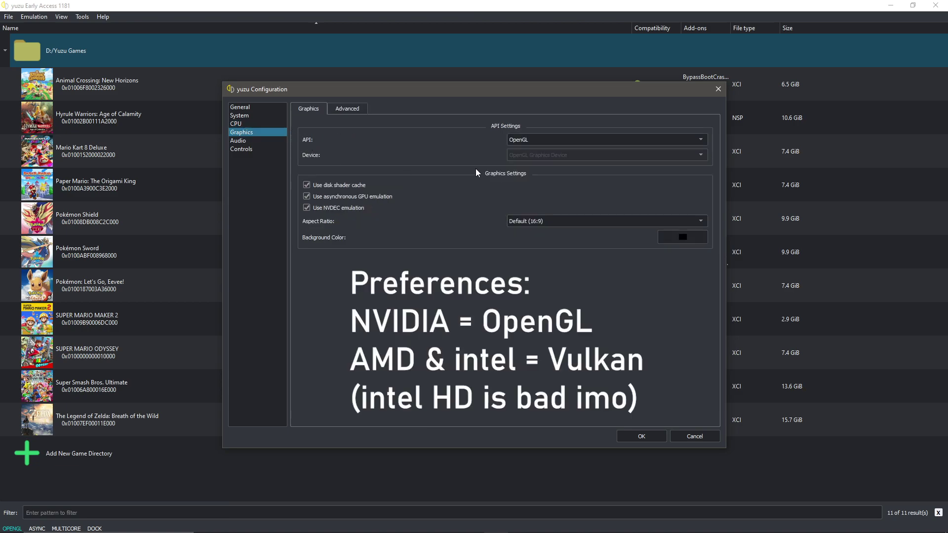
left_click(536, 141)
left_click(527, 150)
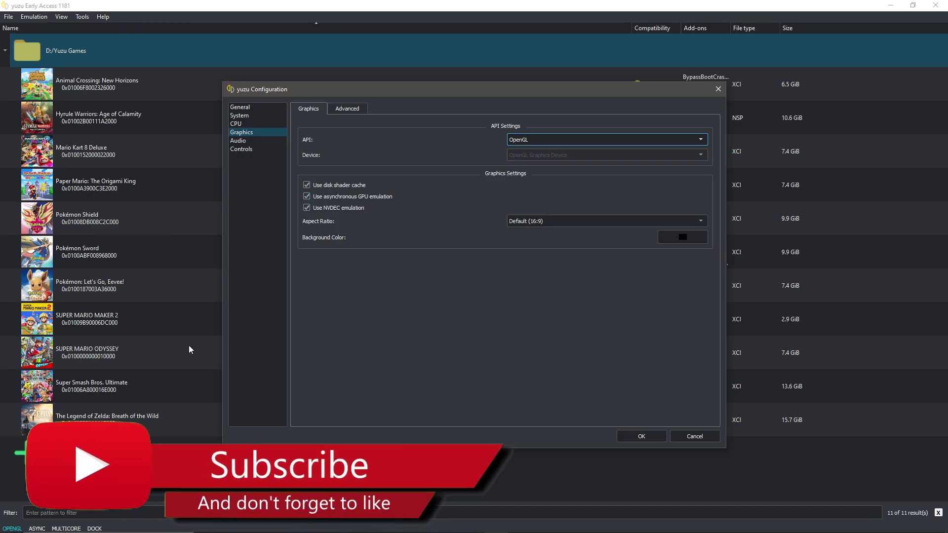
Review the advanced graphics settings, including the accuracy level and anisotropic filtering choices.
left_click(354, 109)
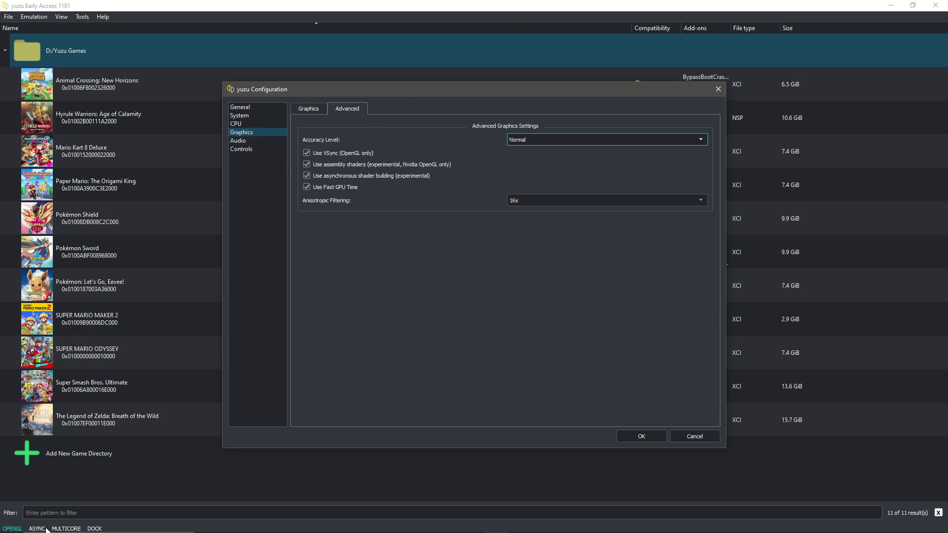
mouse_move(367, 157)
left_click(532, 140)
left_click(494, 133)
left_click(526, 200)
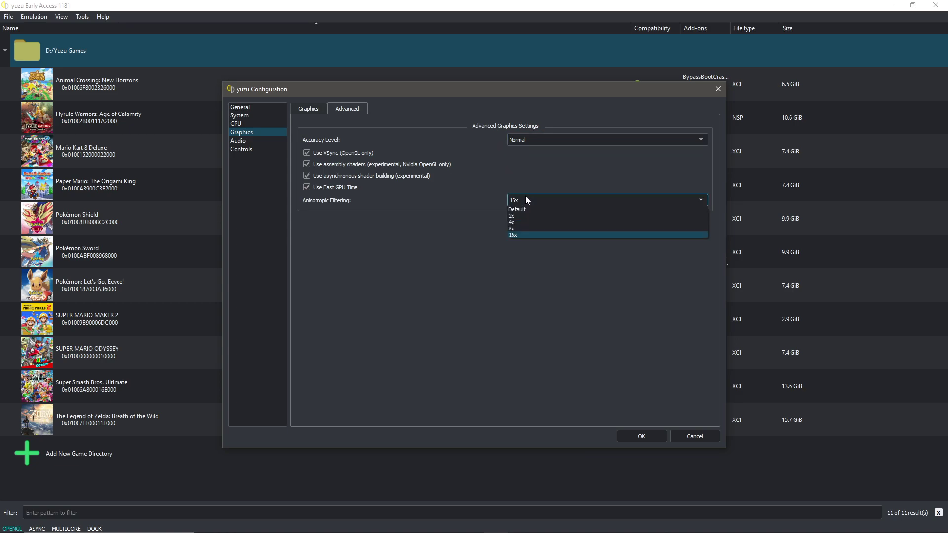
left_click(477, 196)
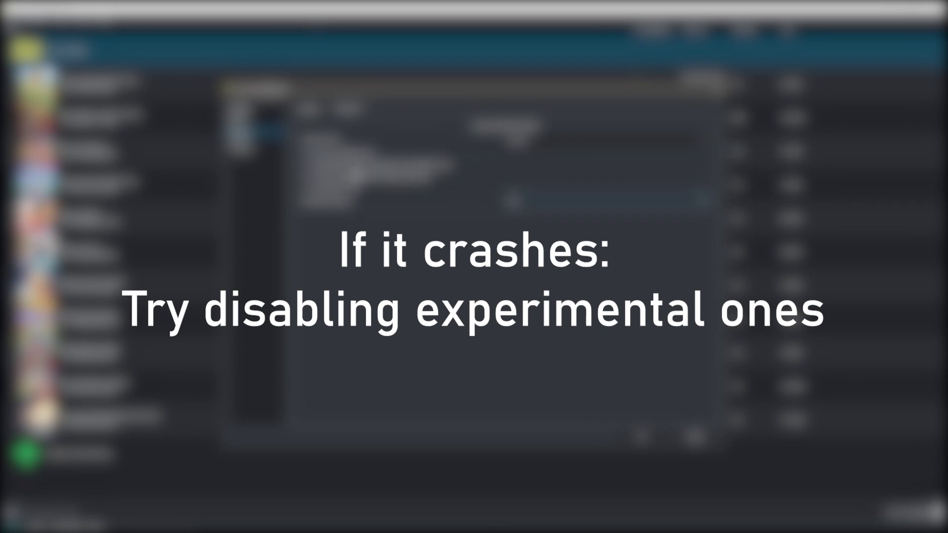
Set the audio volume to 78%.
left_click(255, 141)
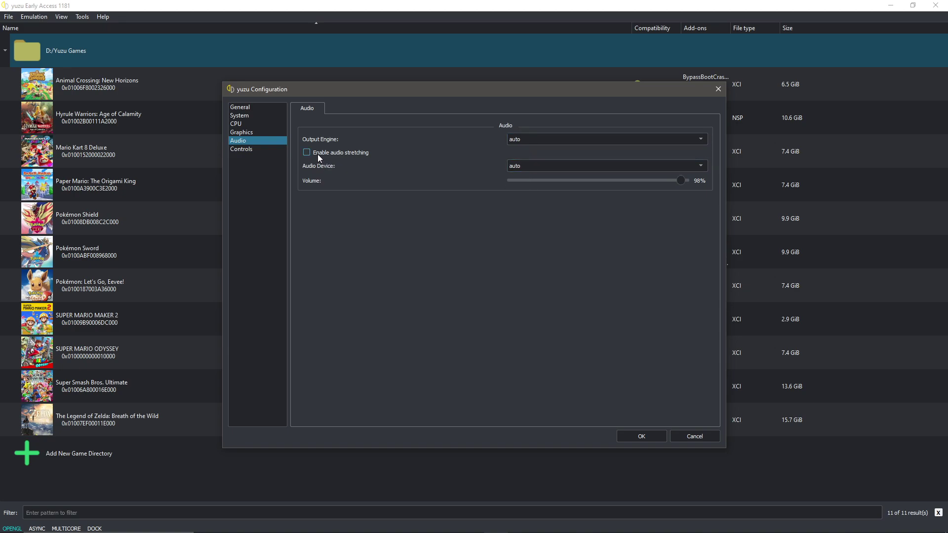
left_click(612, 180)
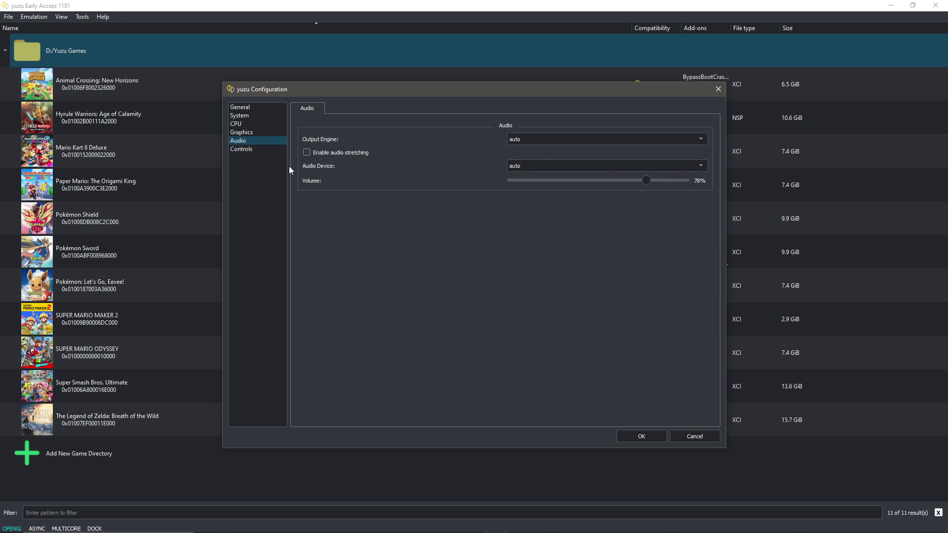
Review the Player 1 controls, including the controller type, input device and profile choices, and the L button mapping.
left_click(256, 148)
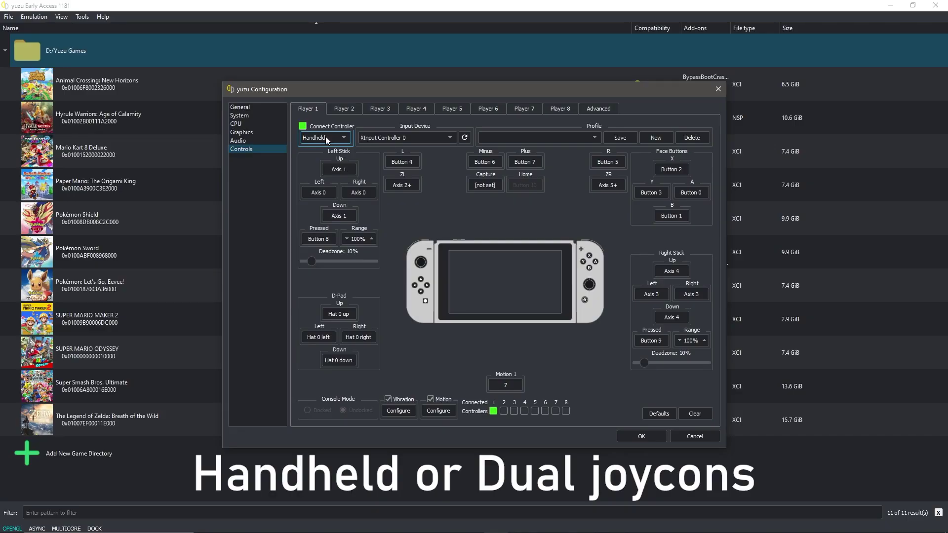
left_click(446, 137)
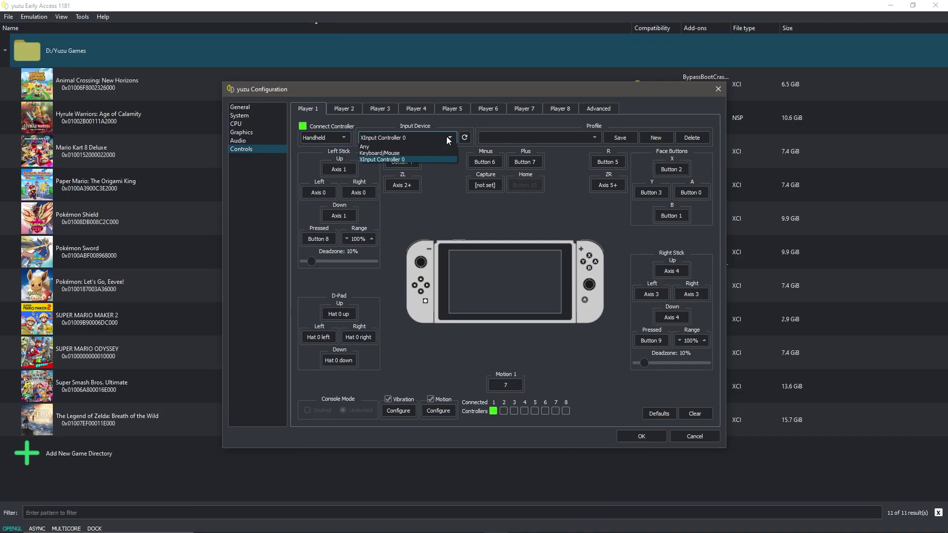
left_click(446, 136)
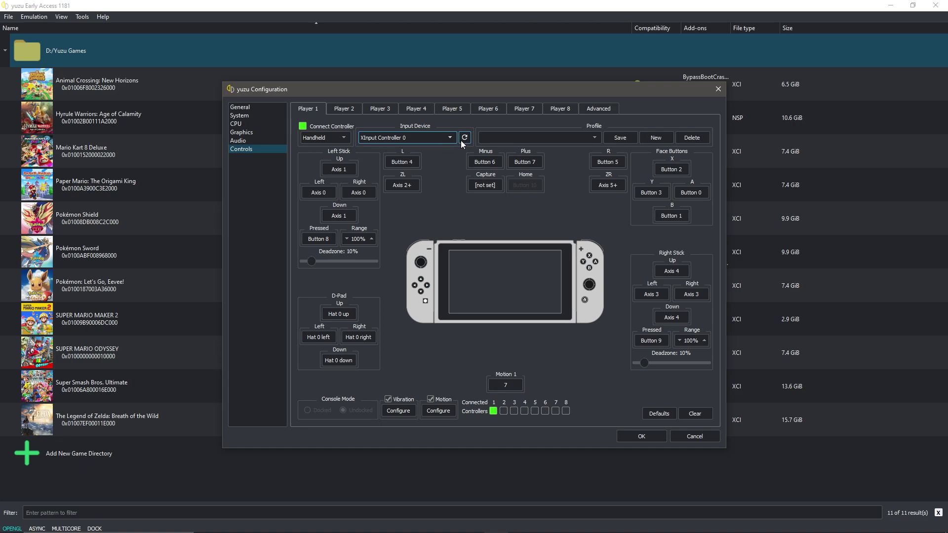
left_click(445, 140)
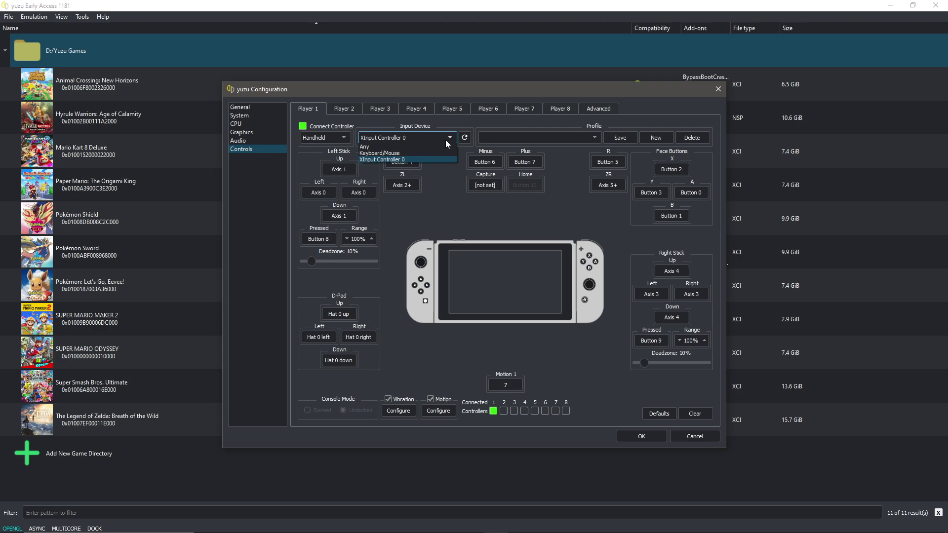
left_click(445, 139)
left_click(552, 134)
left_click(553, 134)
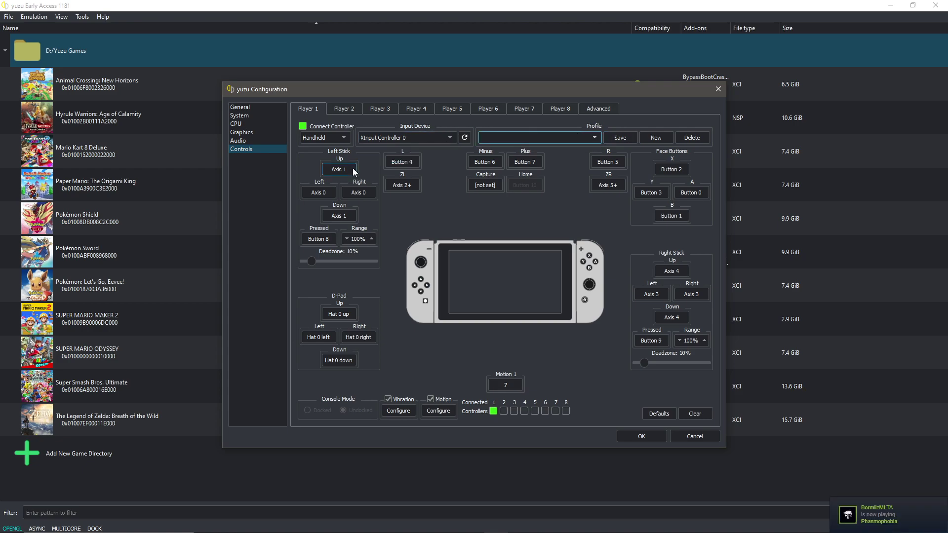
left_click(402, 163)
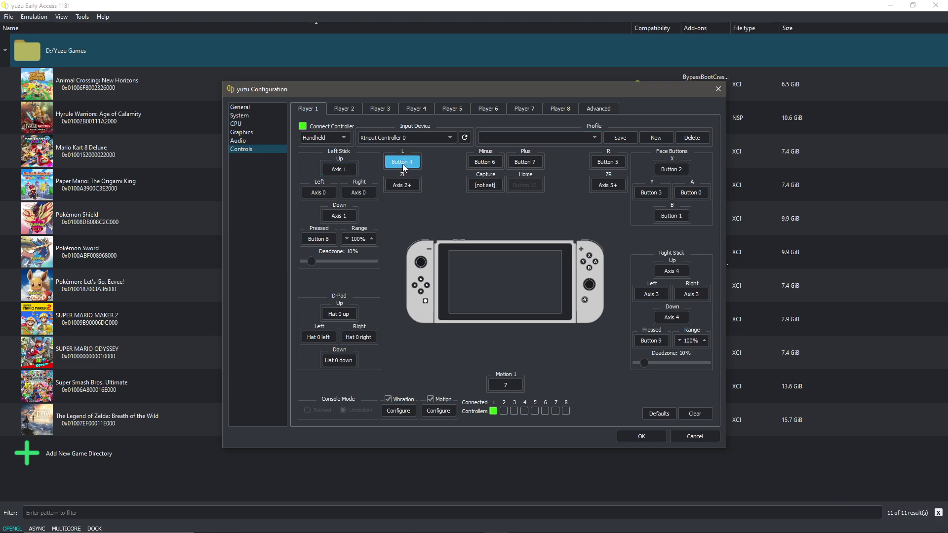
left_click(429, 135)
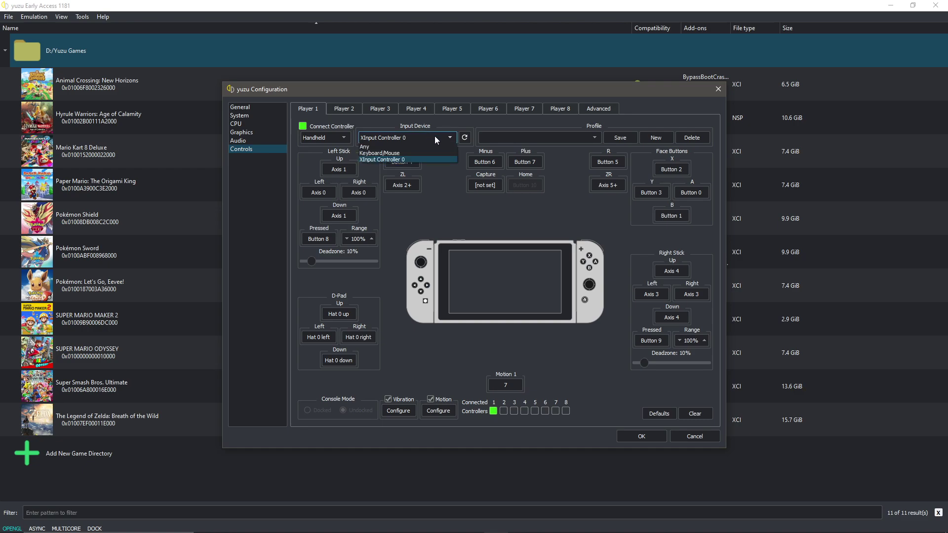
left_click(435, 135)
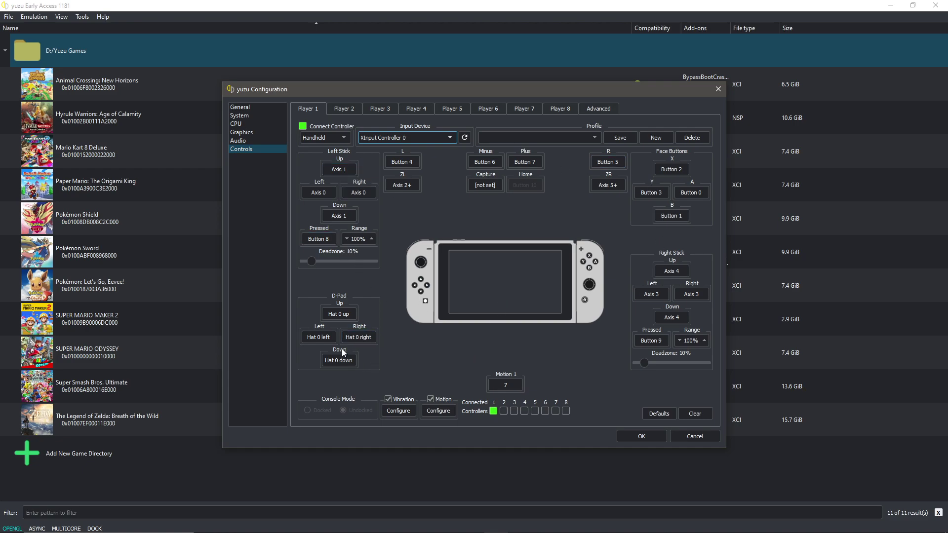
Apply the configuration and enable docked mode for the emulated console.
left_click(650, 436)
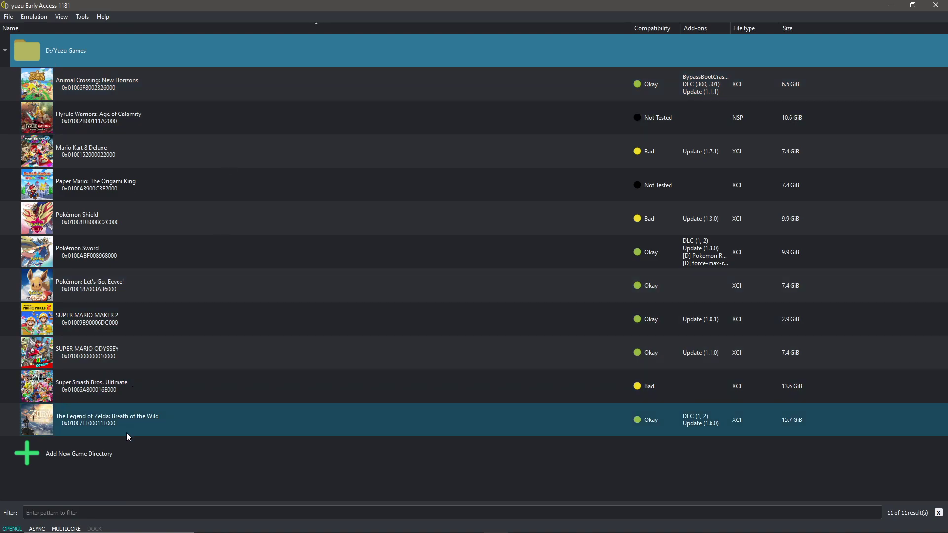
left_click(94, 528)
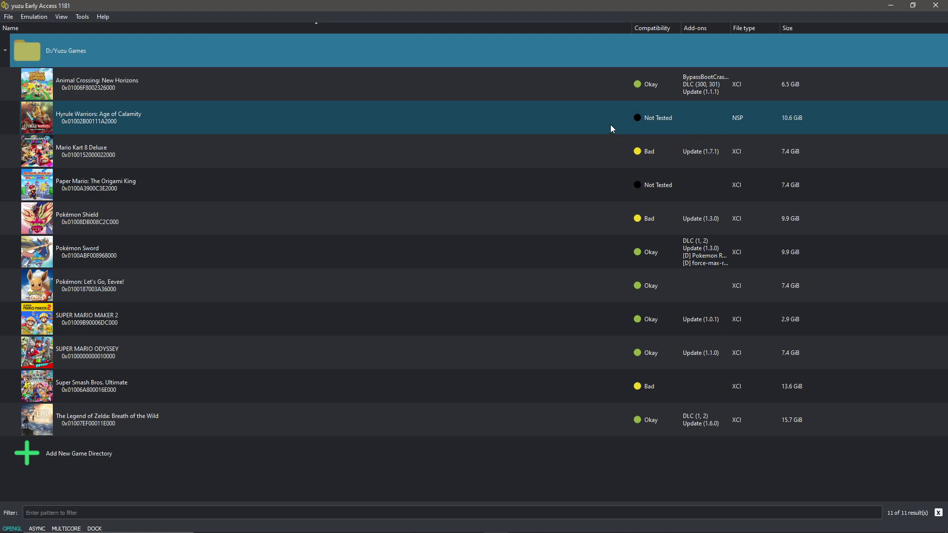
Launch Hyrule Warriors: Age of Calamity from the game list.
left_click(611, 128)
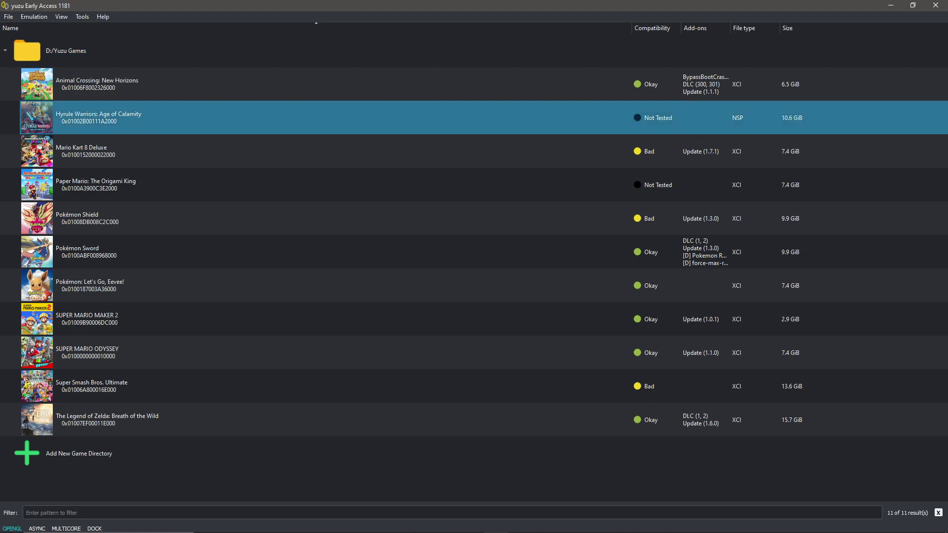
key("Return")
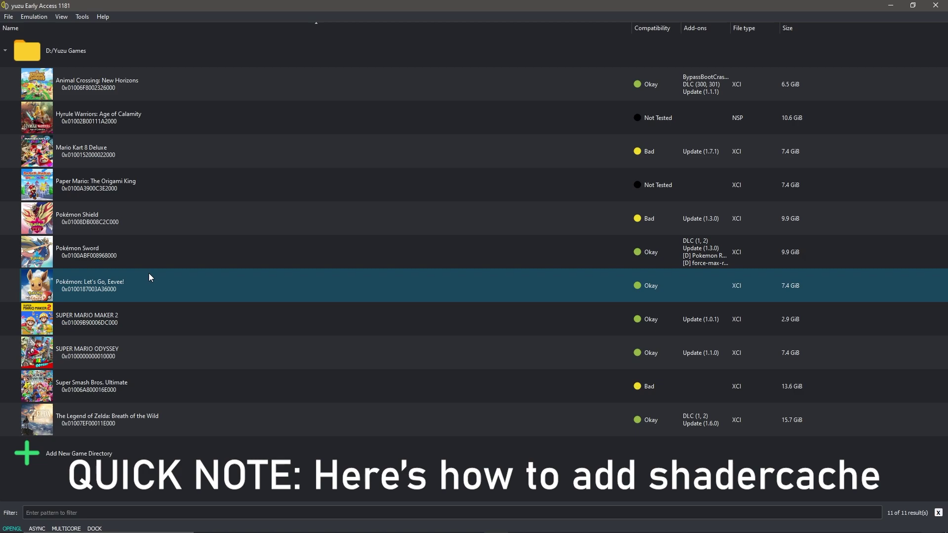
Open the transferable shader cache location for Hyrule Warriors: Age of Calamity.
right_click(171, 128)
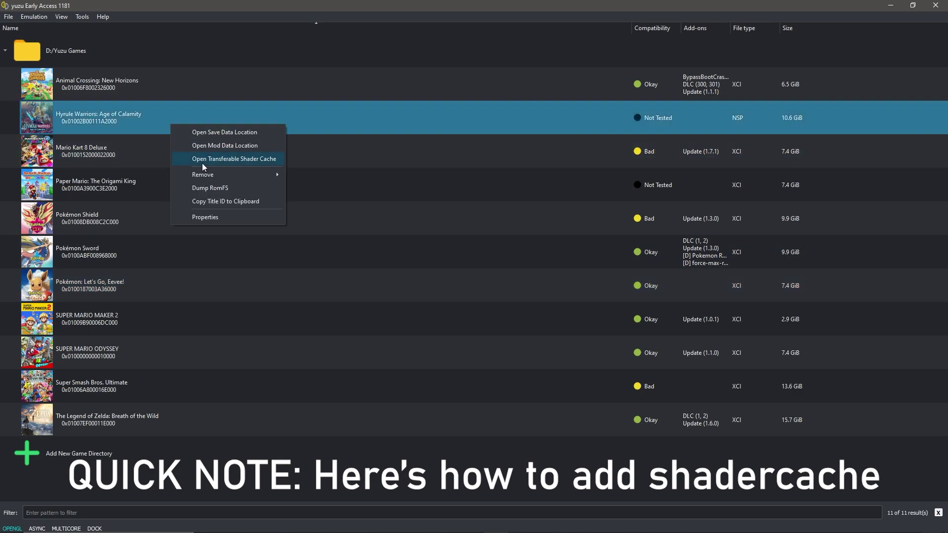
left_click(254, 161)
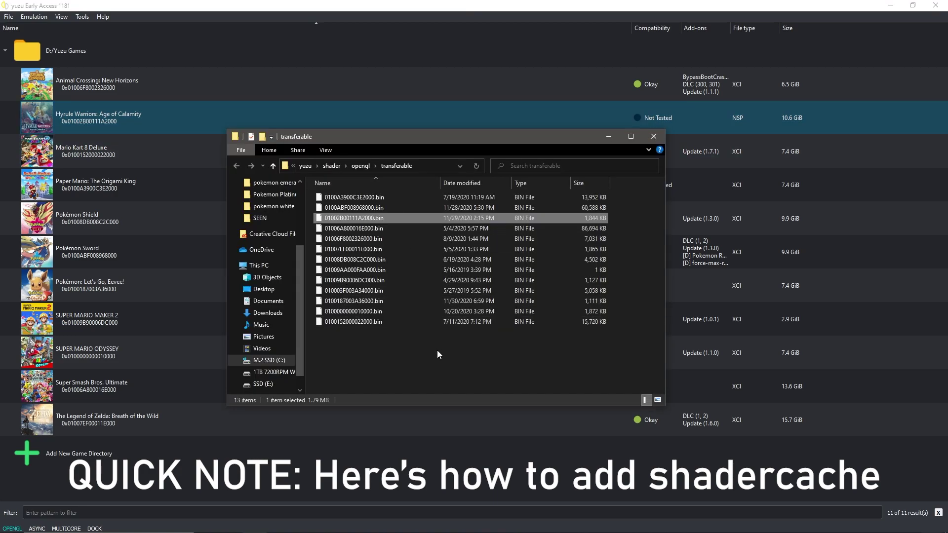